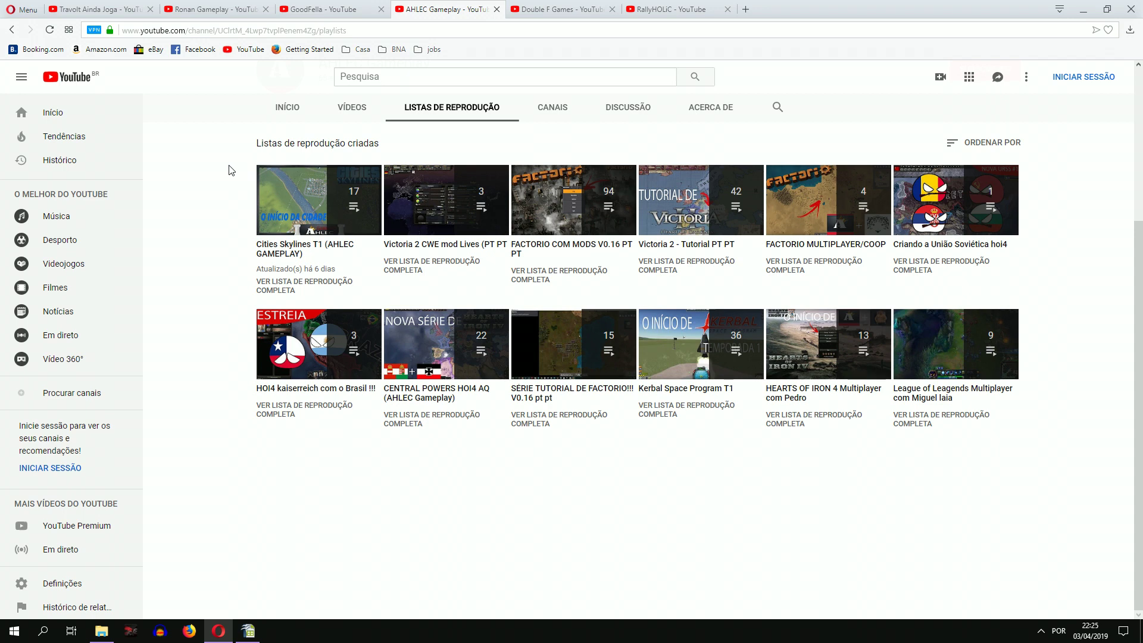
- Browse the uploaded videos of the RallyHOLiC channel on YouTube
{"action": "left_click", "coordinate": [695, 12]}
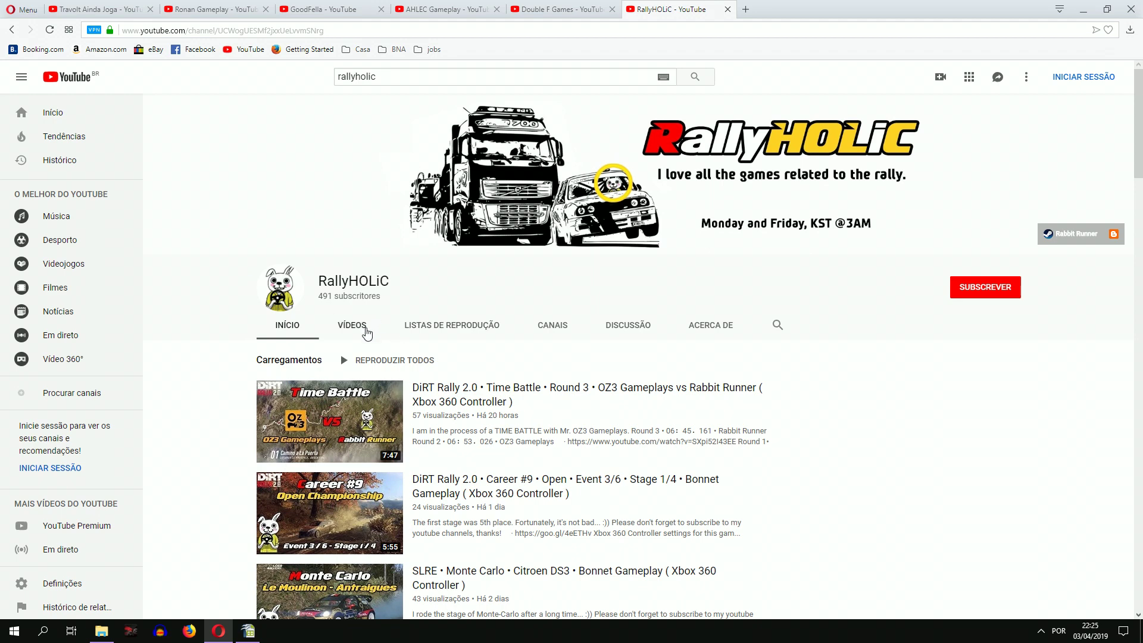
{"action": "left_click", "coordinate": [365, 331]}
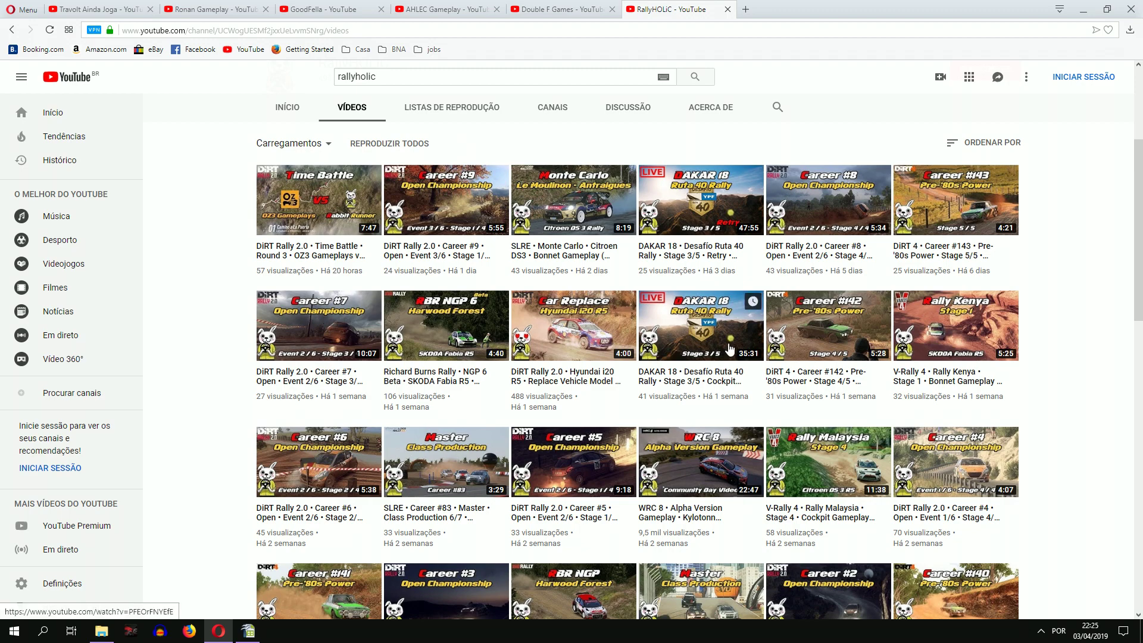
{"action": "scroll", "coordinate": [412, 152], "scroll_direction": "down", "scroll_amount": 3}
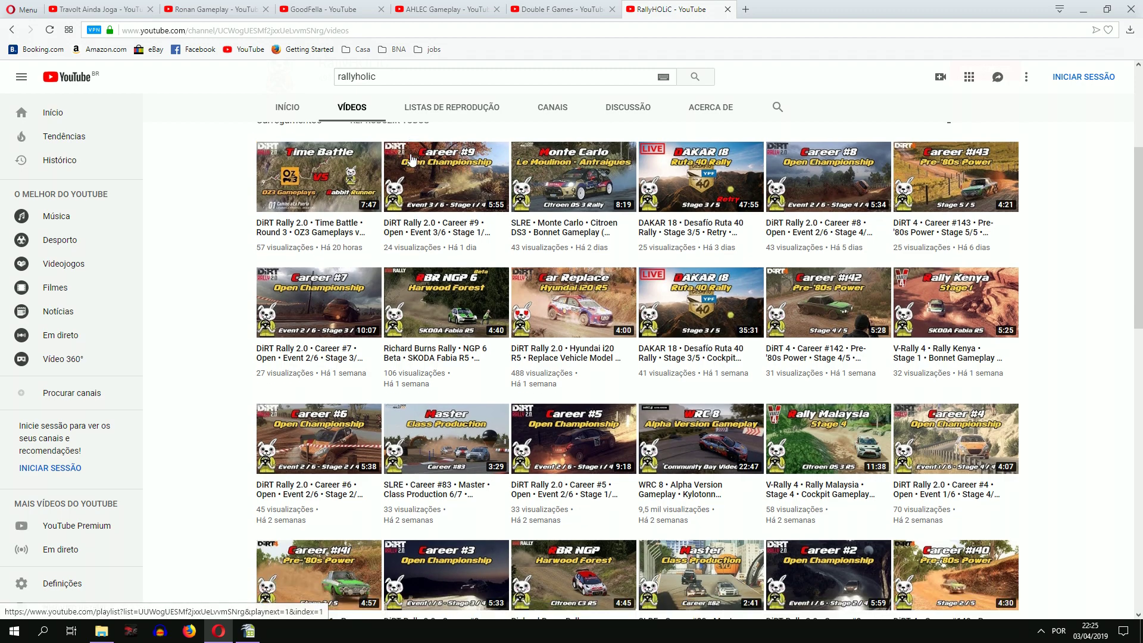
{"action": "scroll", "coordinate": [409, 162], "scroll_direction": "down", "scroll_amount": 7}
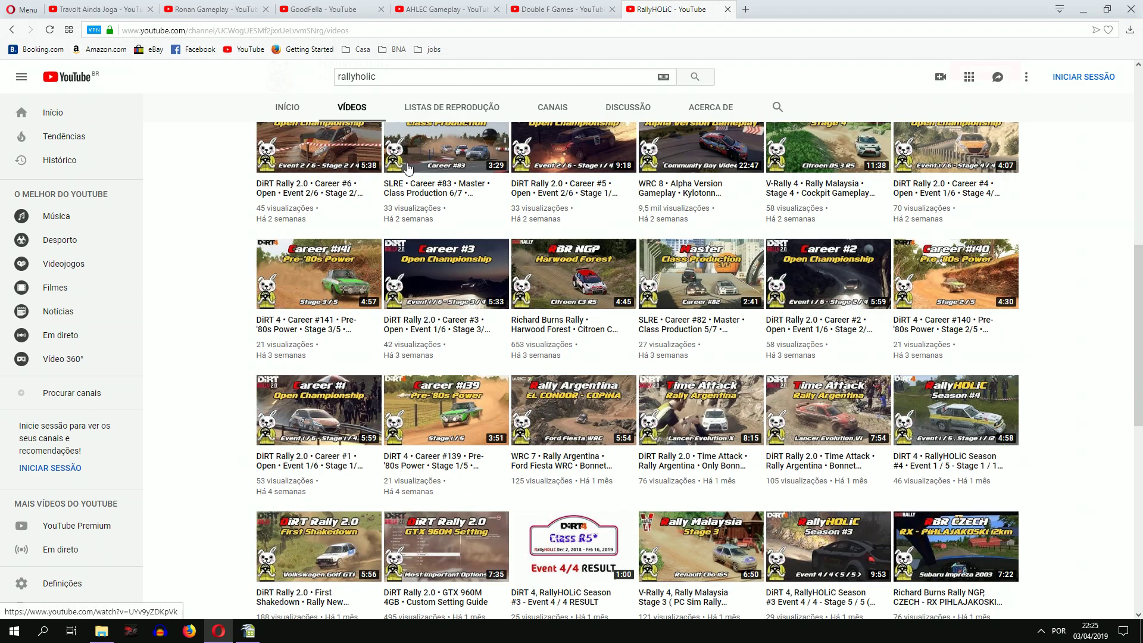
{"action": "scroll", "coordinate": [407, 171], "scroll_direction": "down", "scroll_amount": 10}
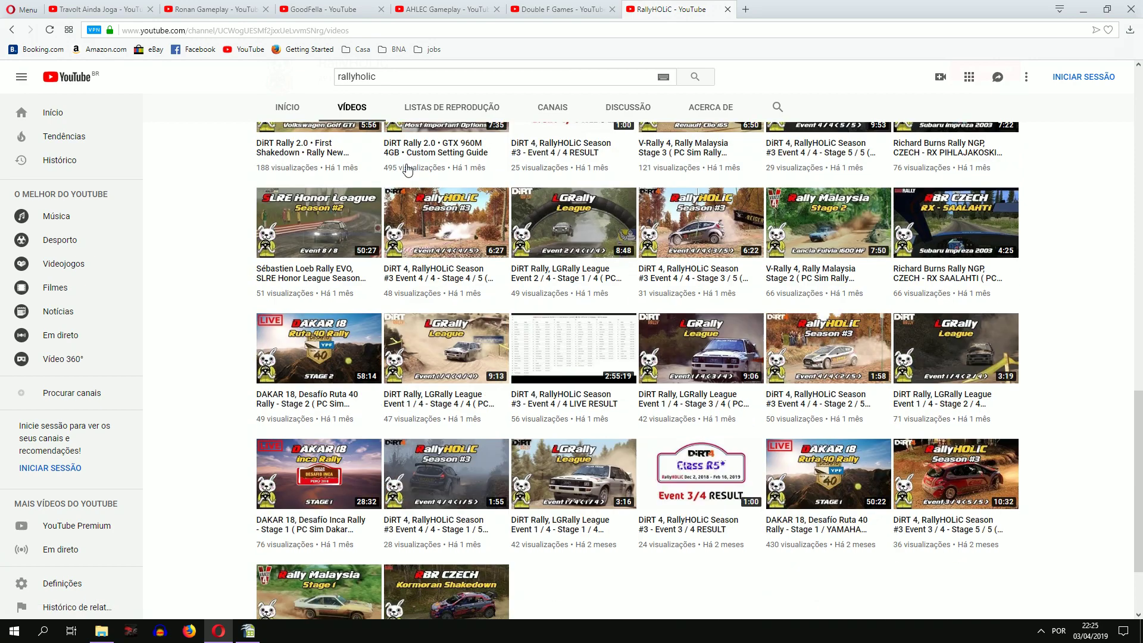
{"action": "scroll", "coordinate": [174, 239], "scroll_direction": "up", "scroll_amount": 15}
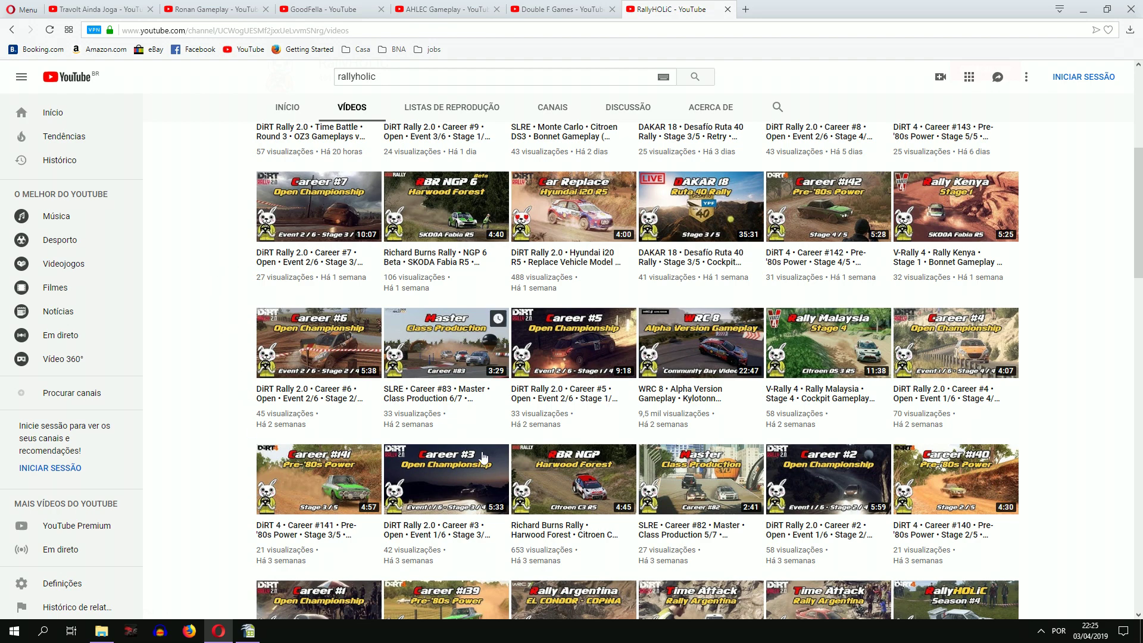
- Switch to the Horário Youtube.xls spreadsheet in OpenOffice Calc and review the February and March channel statistics on the 2019 sheet
{"action": "left_click", "coordinate": [248, 631]}
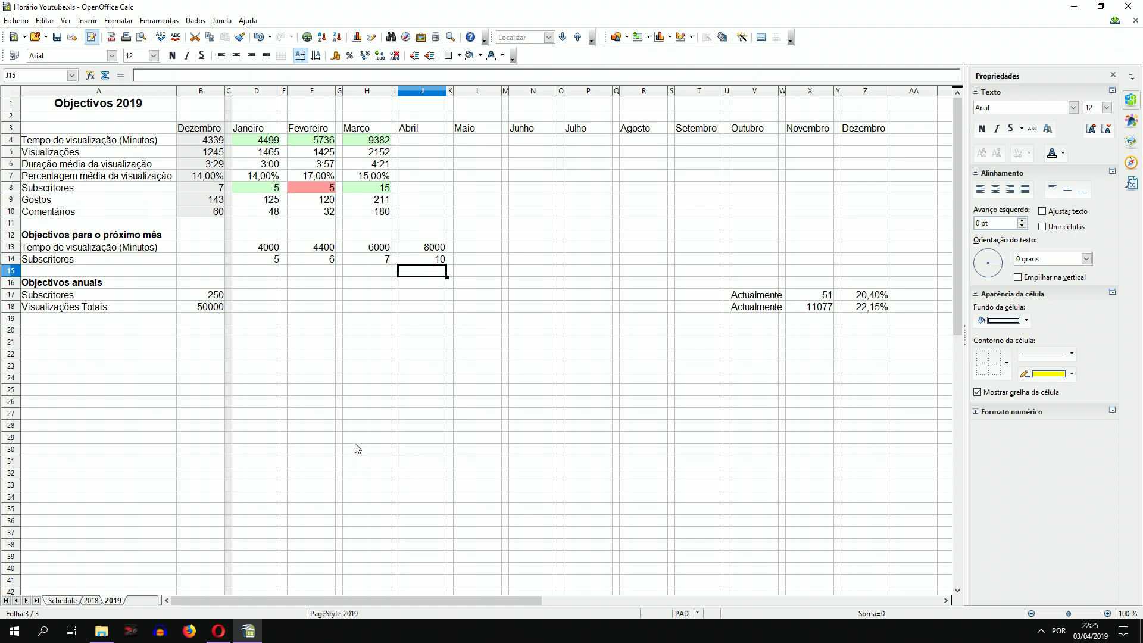
{"action": "left_click", "coordinate": [360, 106]}
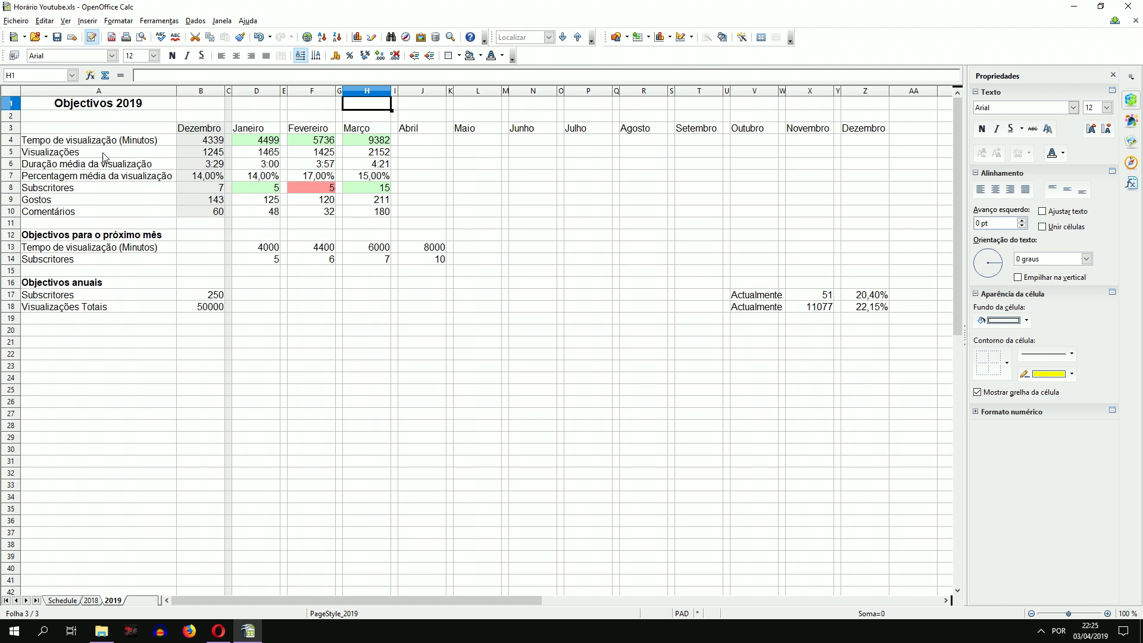
{"action": "left_click", "coordinate": [379, 143]}
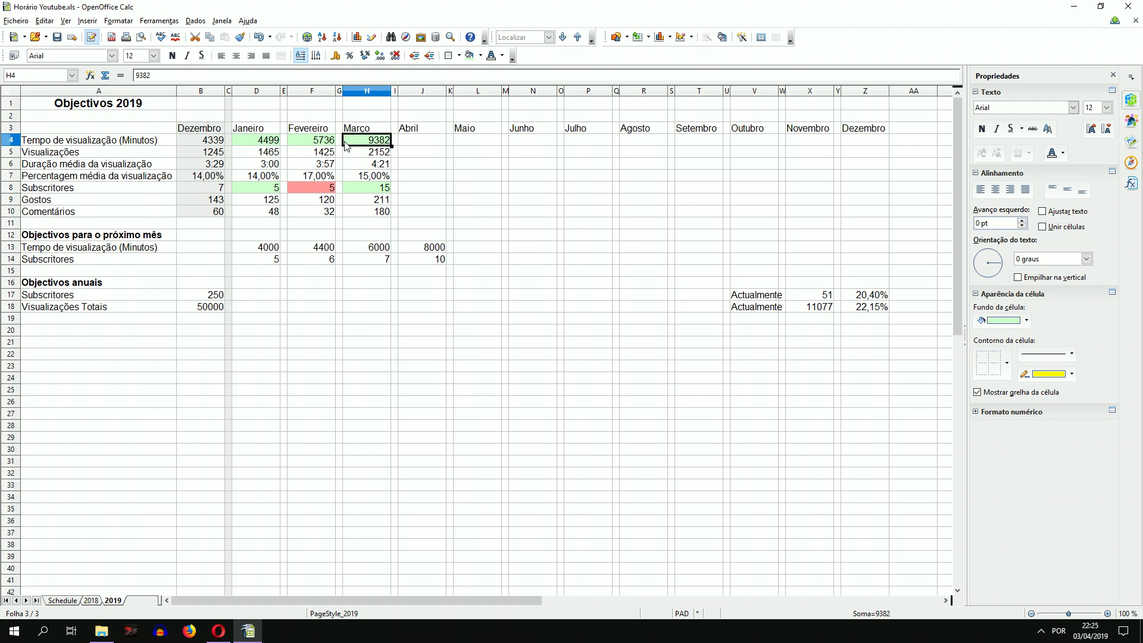
{"action": "left_click", "coordinate": [321, 147]}
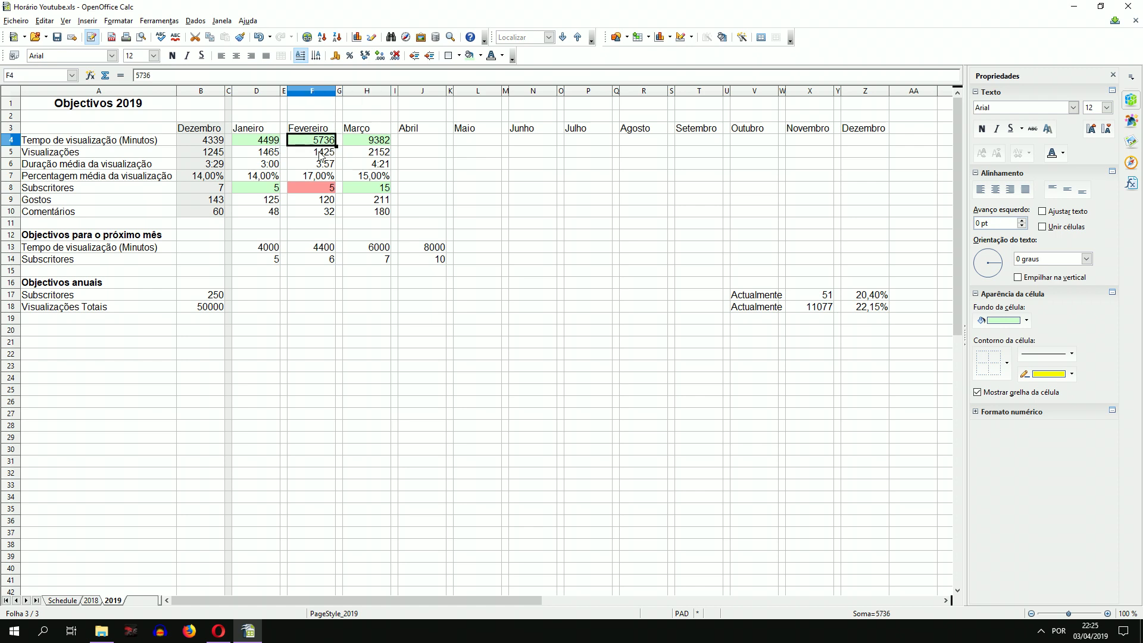
{"action": "left_click", "coordinate": [365, 143]}
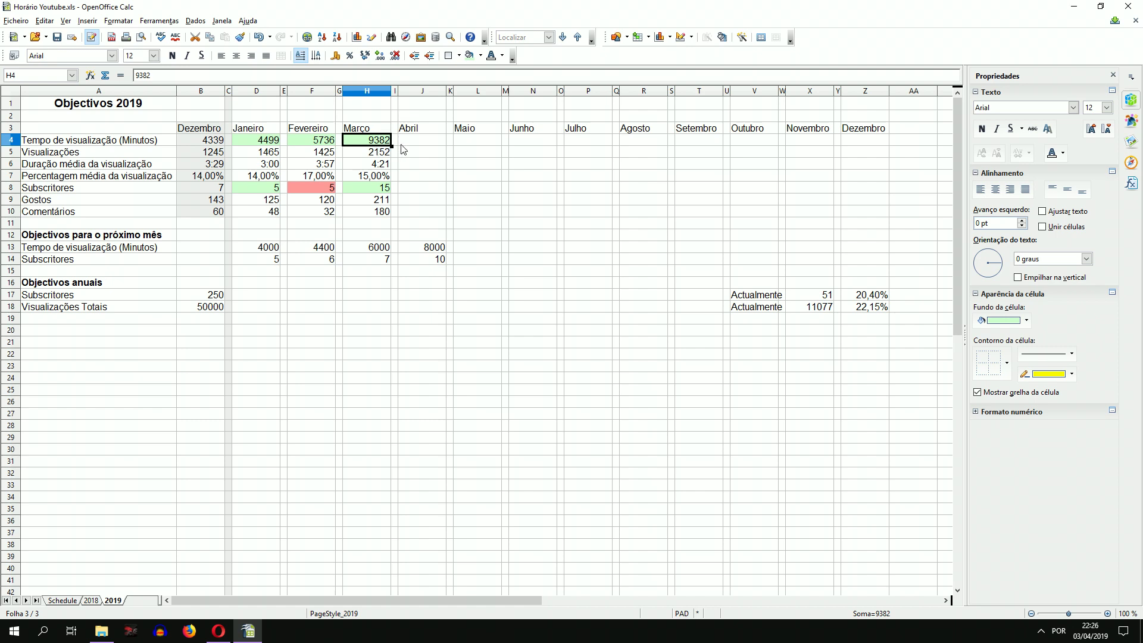
{"action": "left_click", "coordinate": [369, 155]}
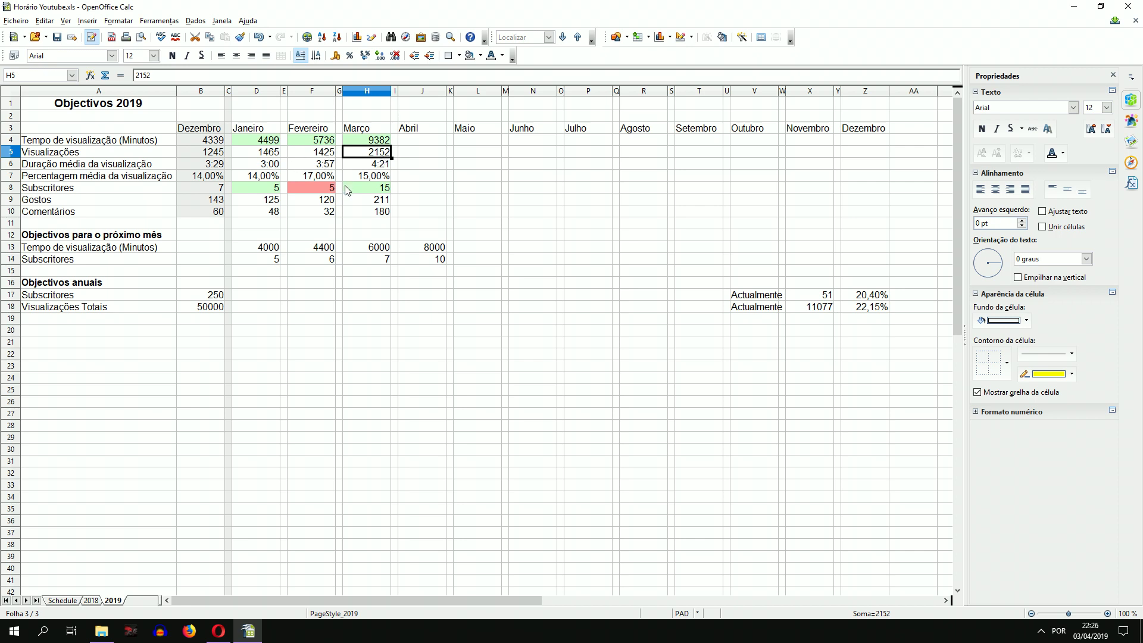
{"action": "left_click", "coordinate": [367, 167]}
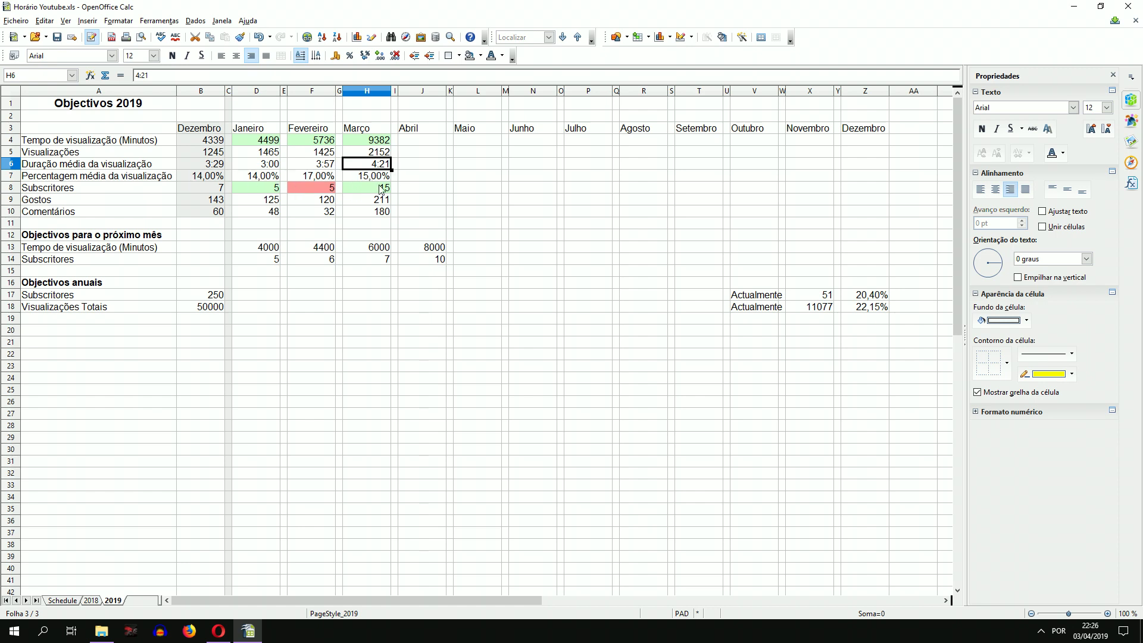
{"action": "left_click", "coordinate": [379, 189]}
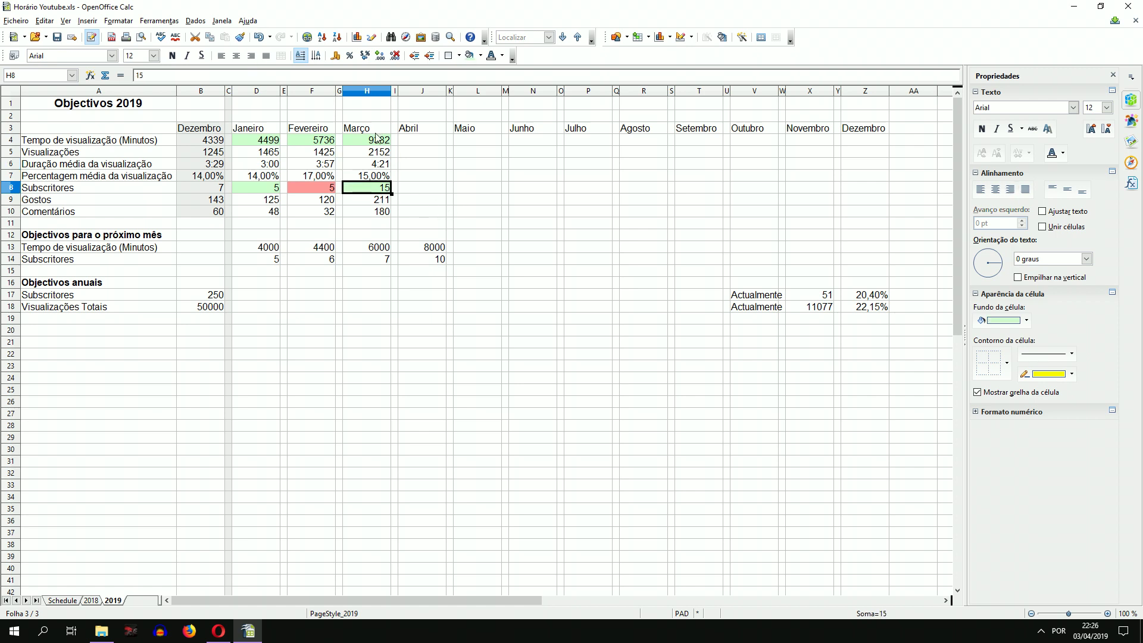
- Review the March and April targets for viewing time and subscribers under Objectivos para o próximo mês
{"action": "left_click", "coordinate": [379, 258]}
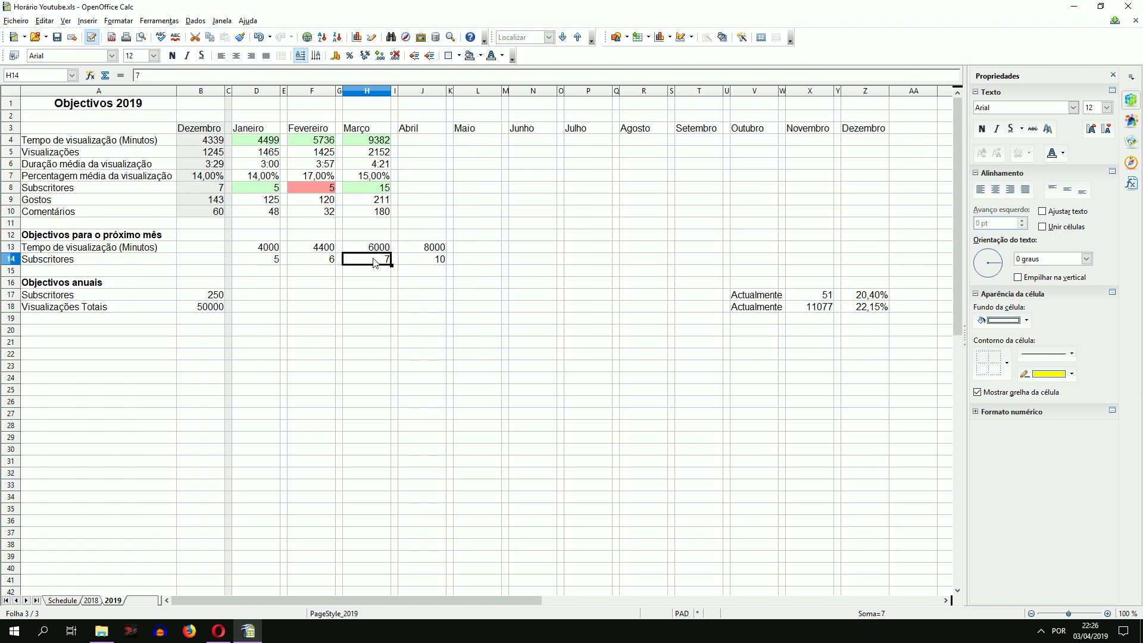
{"action": "left_click", "coordinate": [375, 251]}
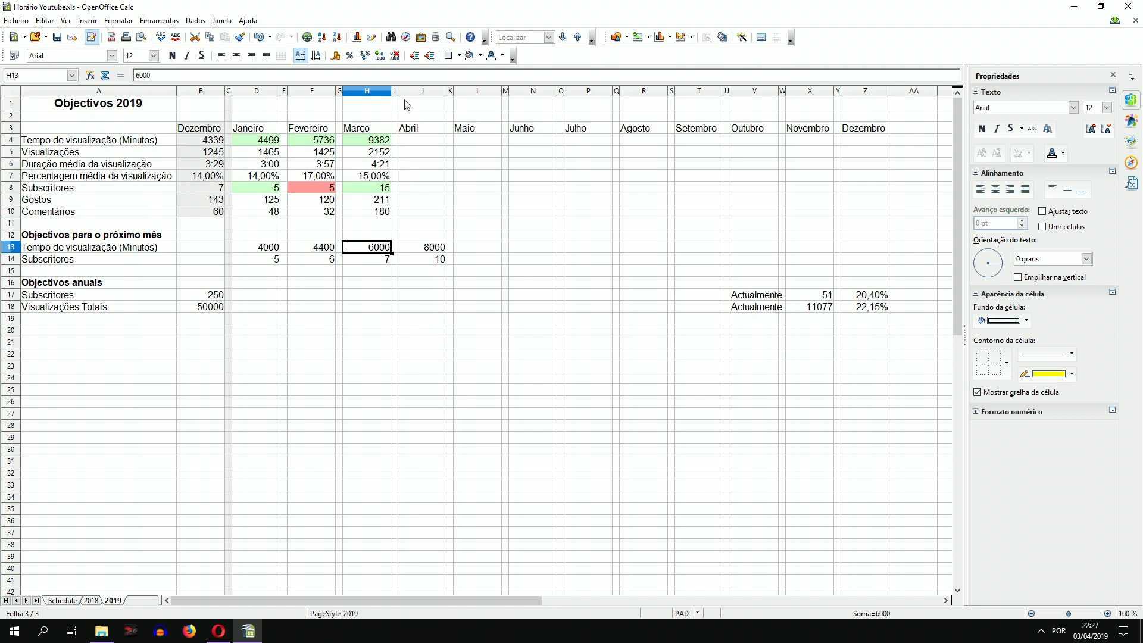
{"action": "left_click", "coordinate": [412, 251]}
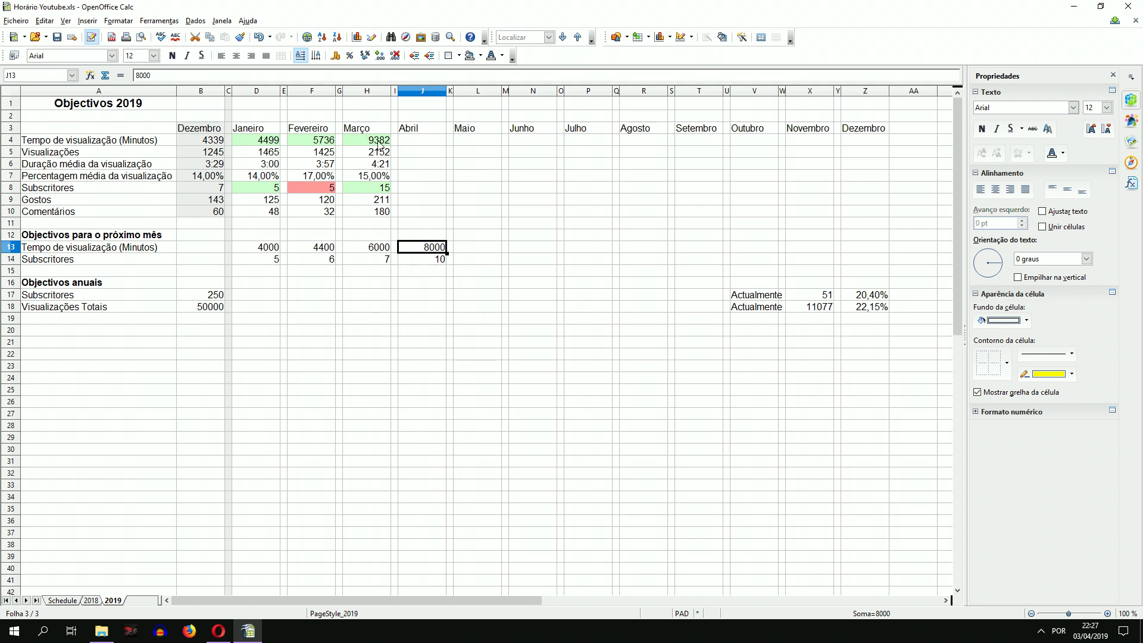
{"action": "left_click", "coordinate": [431, 263]}
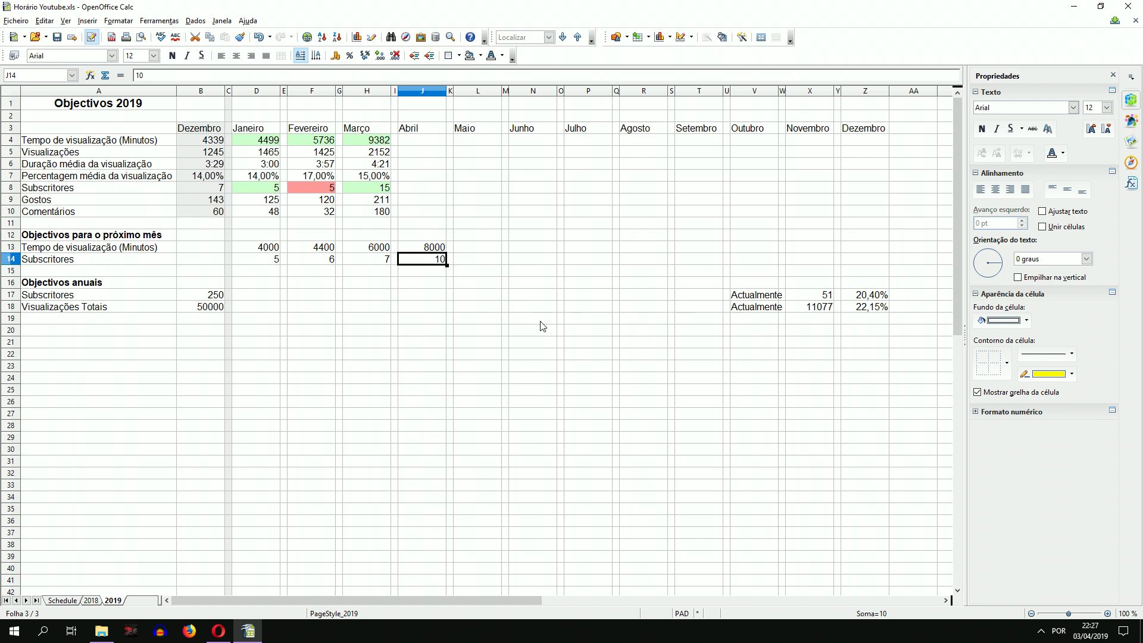
- Update the current subscriber count for the annual objective in cell X17 to 52
{"action": "left_click", "coordinate": [202, 297]}
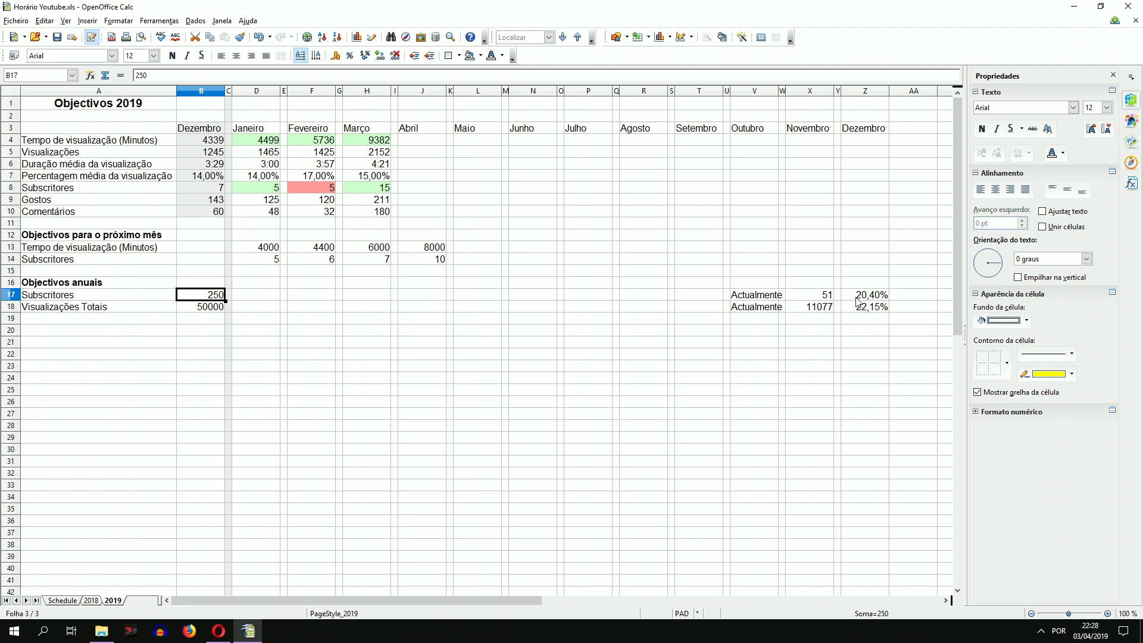
{"action": "left_click", "coordinate": [818, 298]}
{"action": "left_click", "coordinate": [140, 75]}
{"action": "key", "text": "BackSpace"}
{"action": "type", "text": "2"}
{"action": "key", "text": "Return"}
{"action": "type", "text": ","}
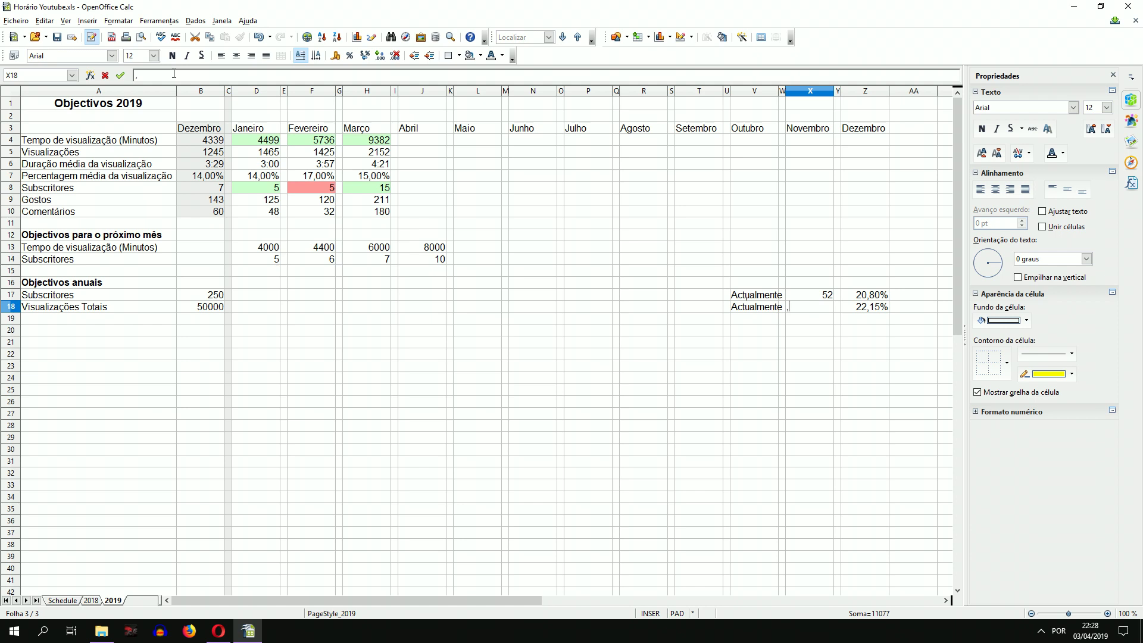
{"action": "key", "text": "ctrl+z"}
{"action": "left_click", "coordinate": [516, 490]}
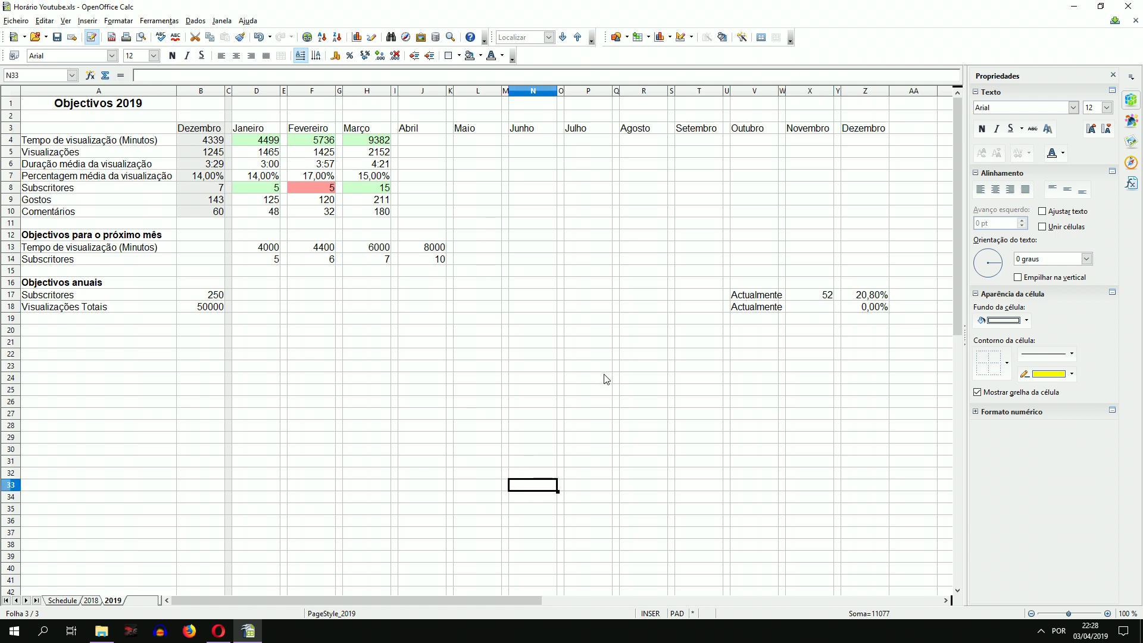
{"action": "key", "text": "ctrl+z"}
{"action": "left_click", "coordinate": [911, 354]}
- Examine the current figures and completion percentages for the annual subscriber and total view objectives
{"action": "left_click", "coordinate": [808, 309]}
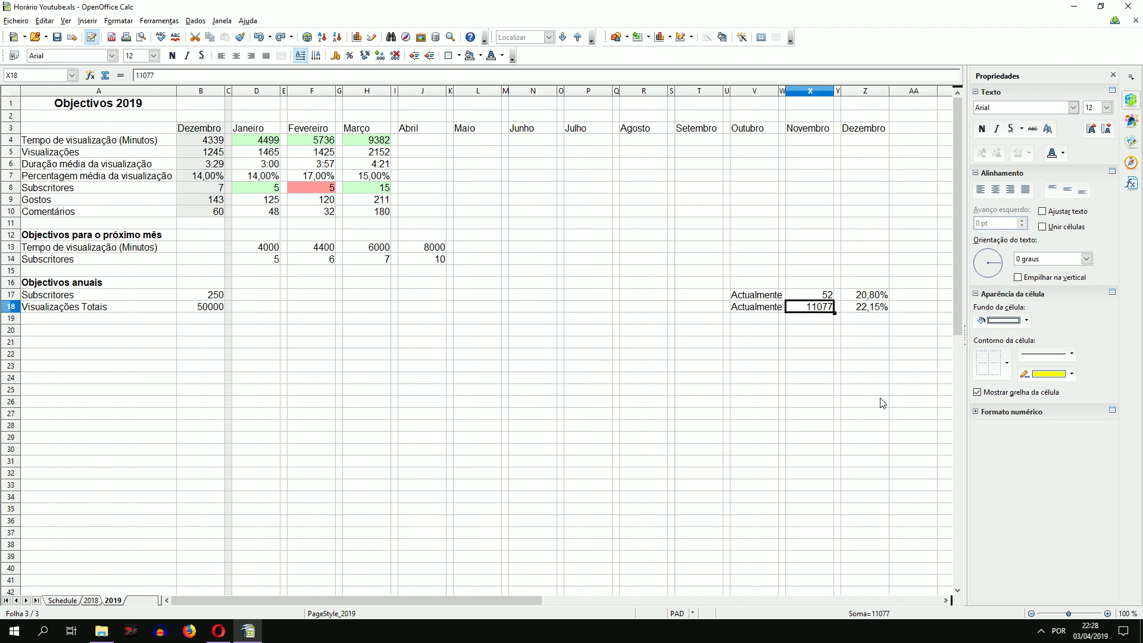
{"action": "left_click", "coordinate": [858, 296]}
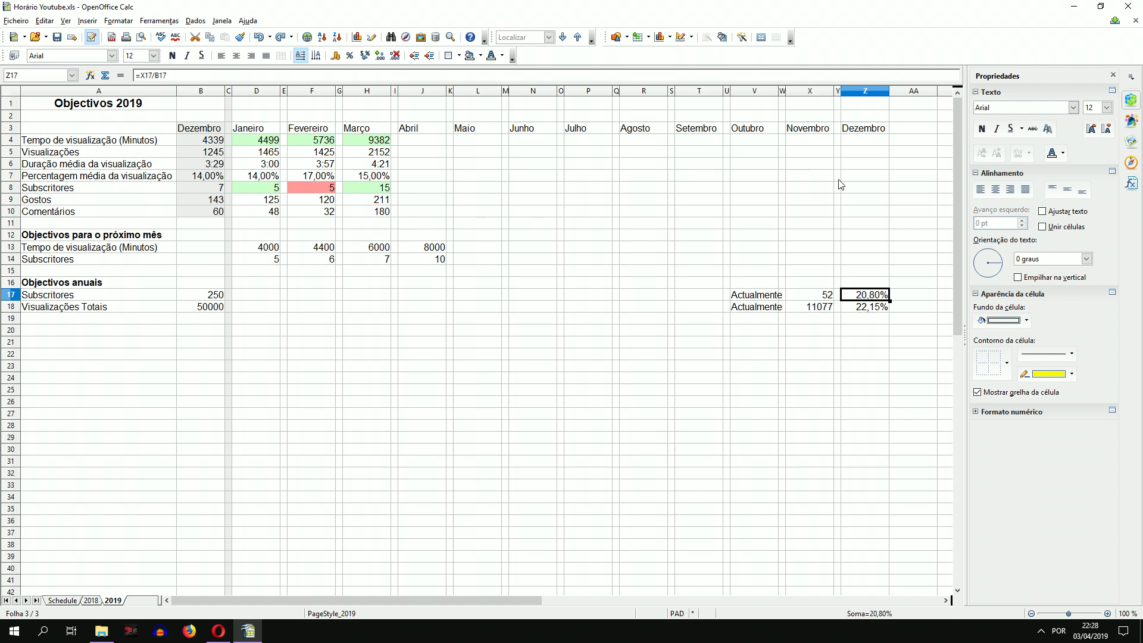
{"action": "left_click_drag", "start_coordinate": [863, 166], "coordinate": [871, 225]}
{"action": "left_click", "coordinate": [768, 261]}
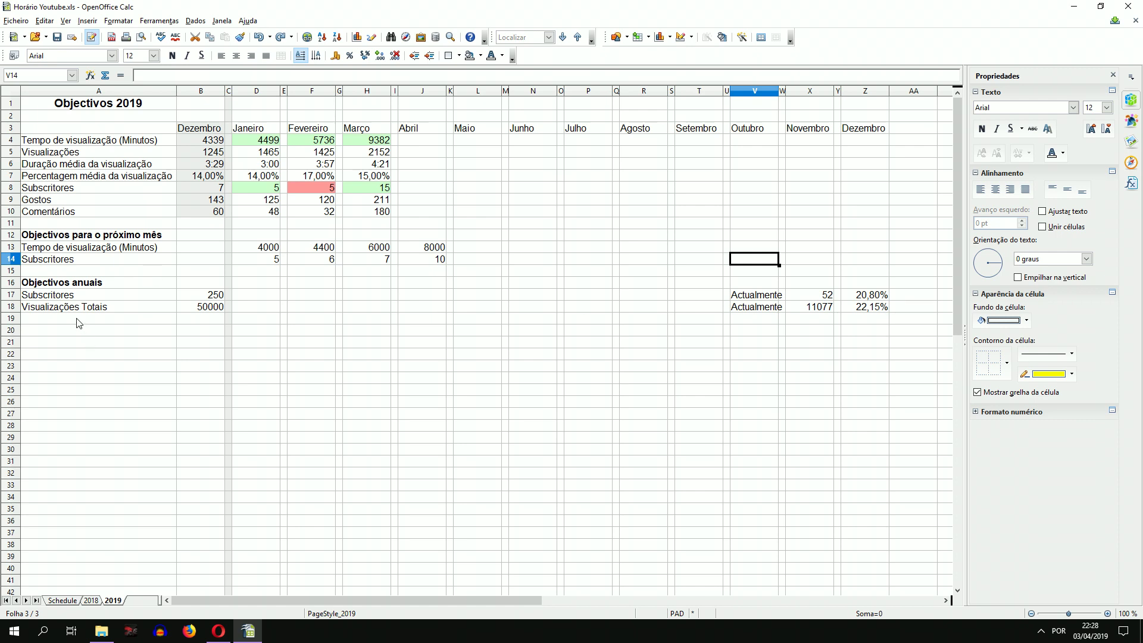
{"action": "left_click", "coordinate": [815, 318]}
{"action": "left_click", "coordinate": [816, 309]}
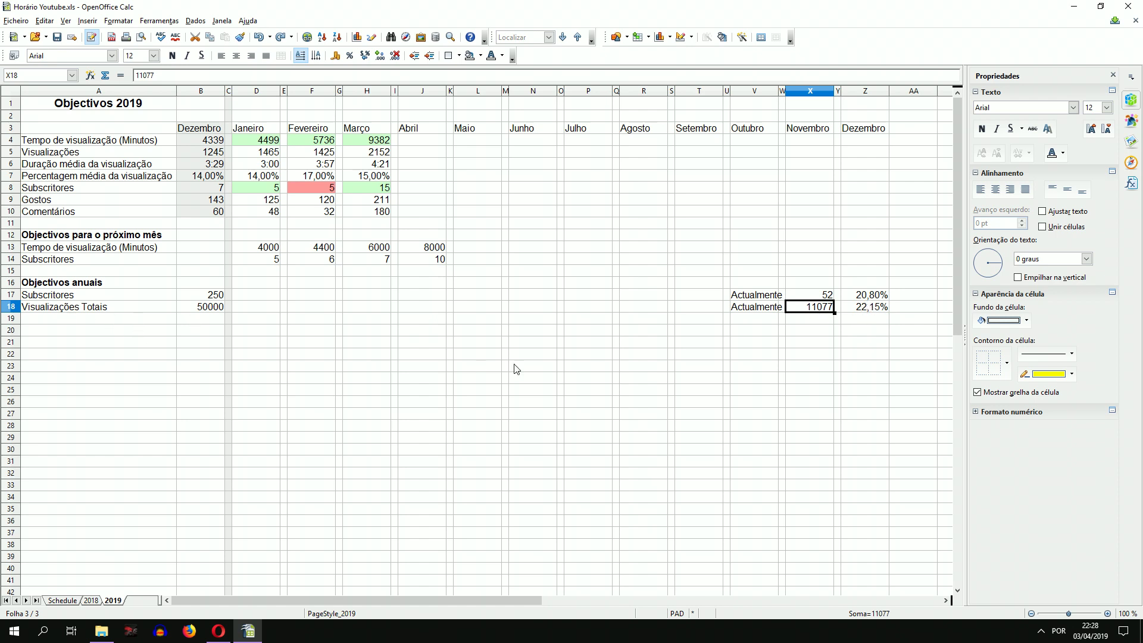
{"action": "left_click", "coordinate": [814, 297]}
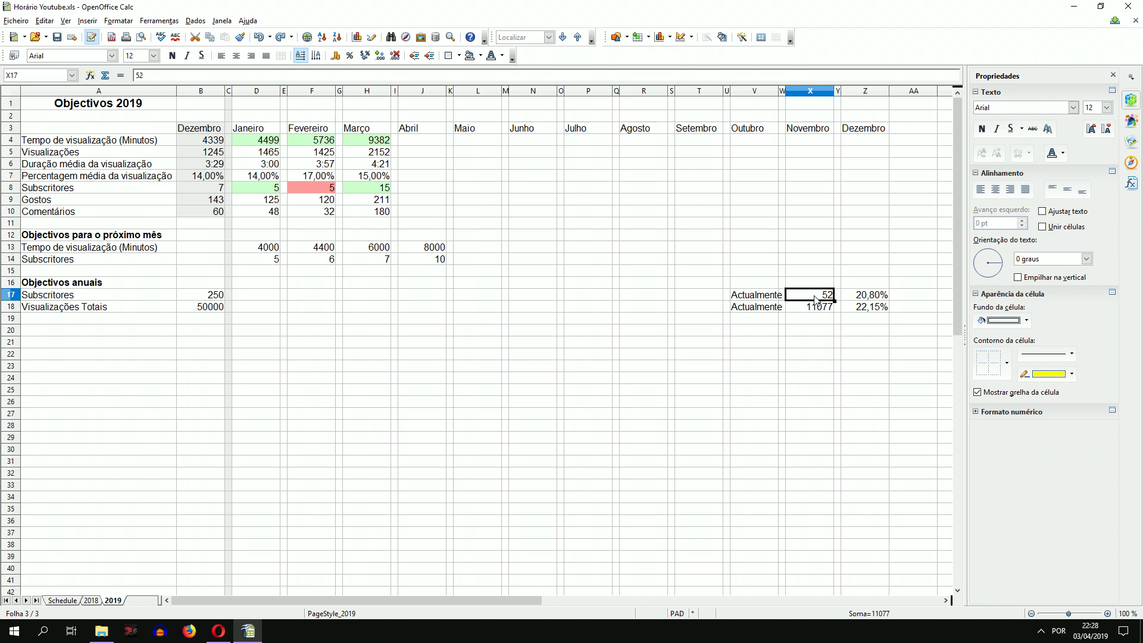
{"action": "left_click", "coordinate": [828, 310]}
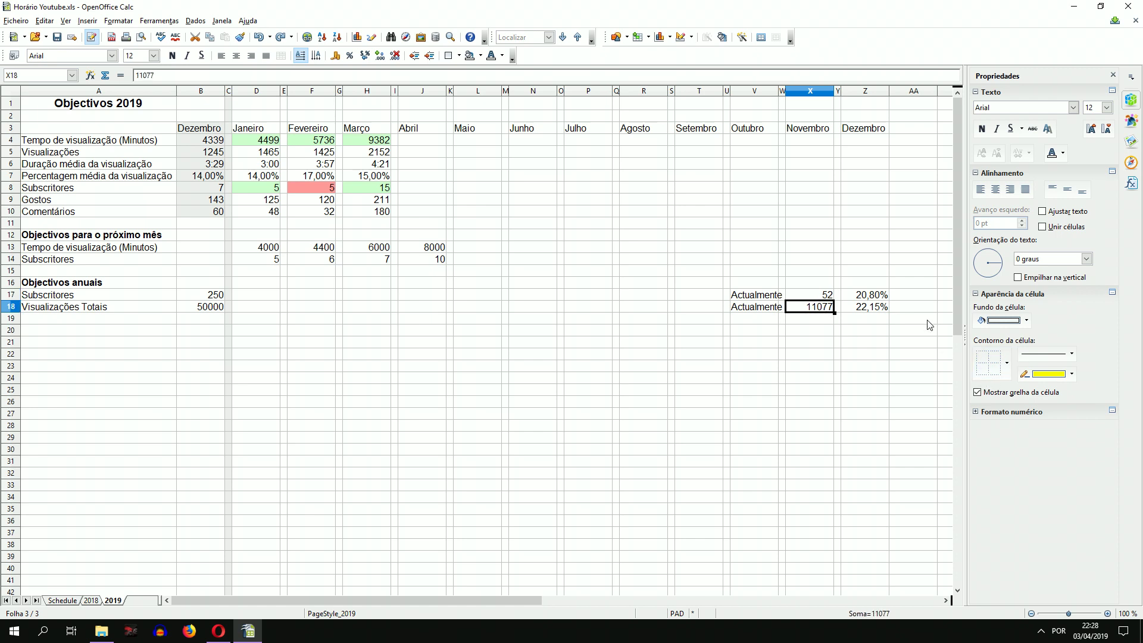
{"action": "left_click", "coordinate": [810, 298]}
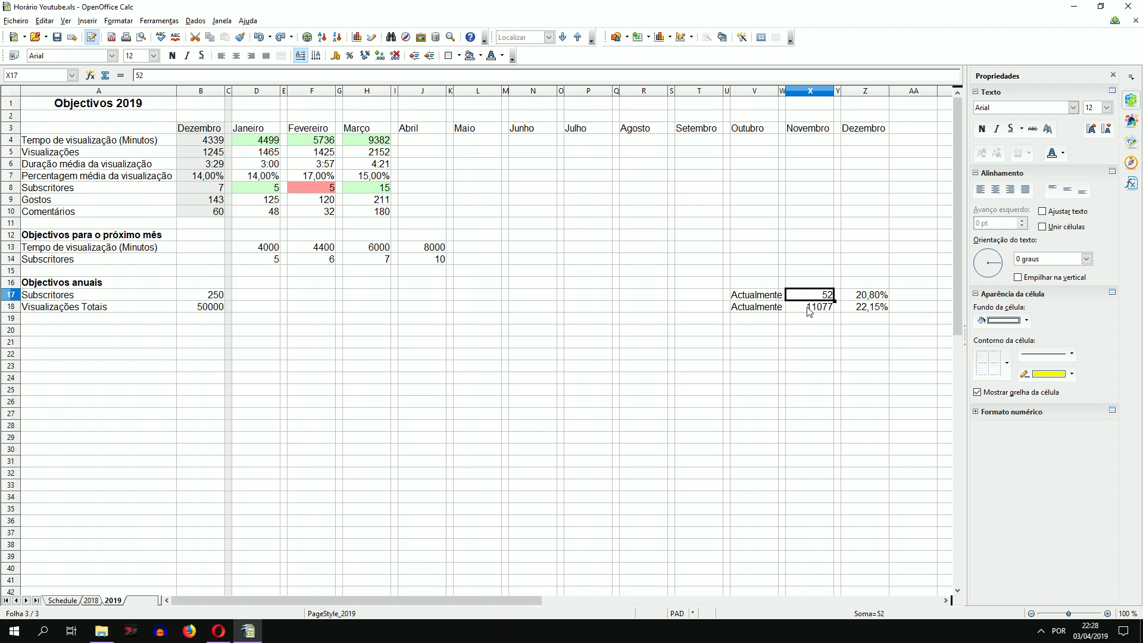
{"action": "left_click", "coordinate": [809, 310]}
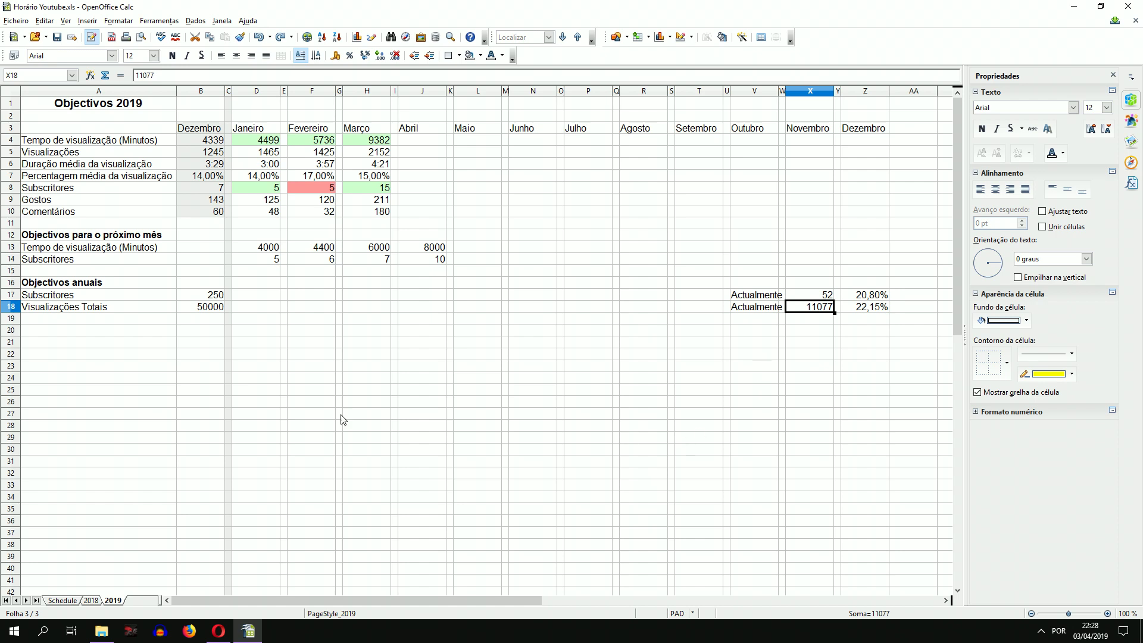
- Check the March figures for Gostos and Comentários
{"action": "left_click", "coordinate": [356, 203]}
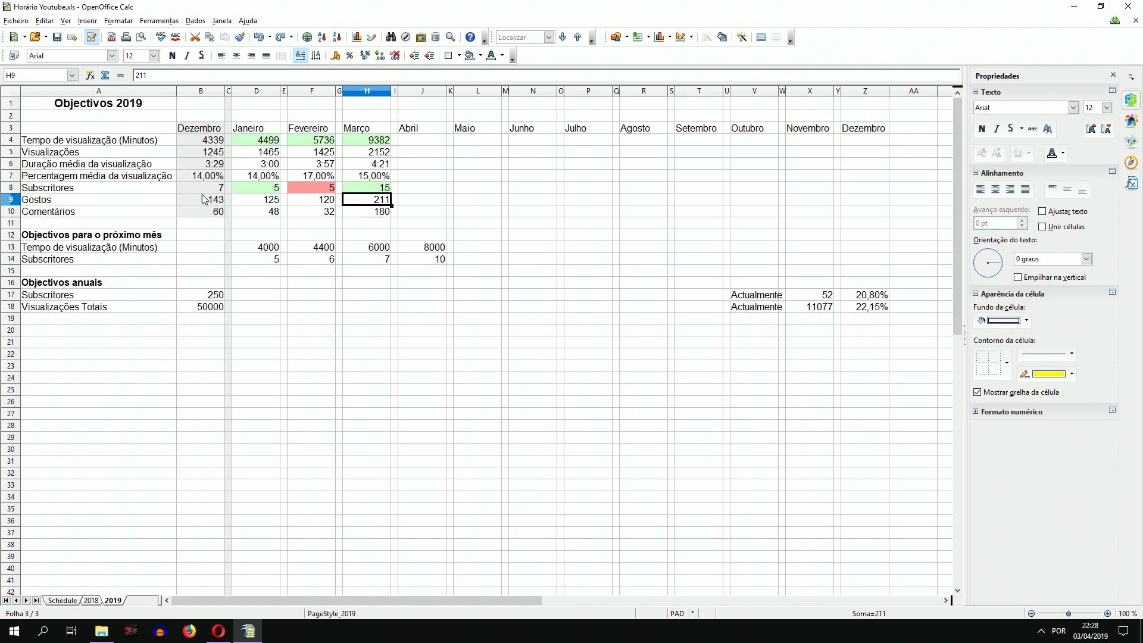
{"action": "left_click", "coordinate": [375, 214]}
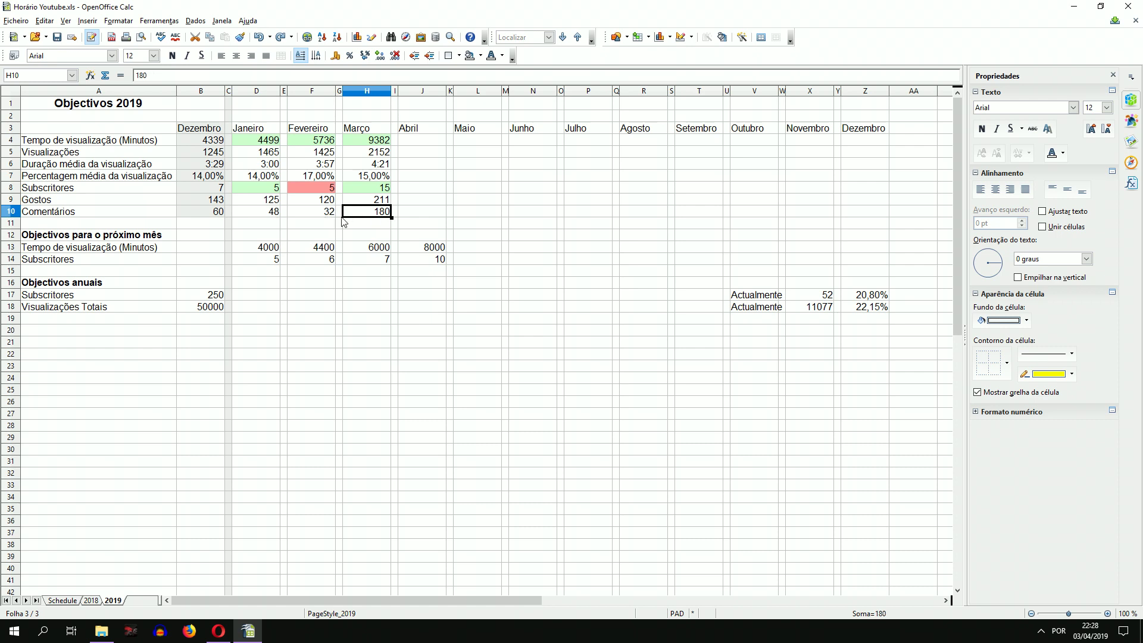